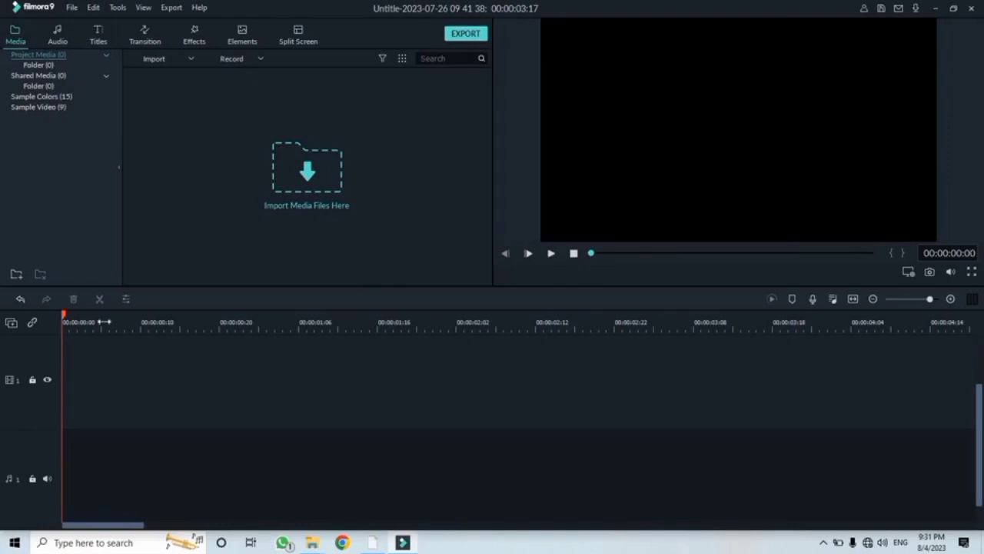
- Set the height of all timeline tracks to Normal
left_click(33, 327)
left_click(33, 327)
left_click(10, 326)
mouse_move(83, 396)
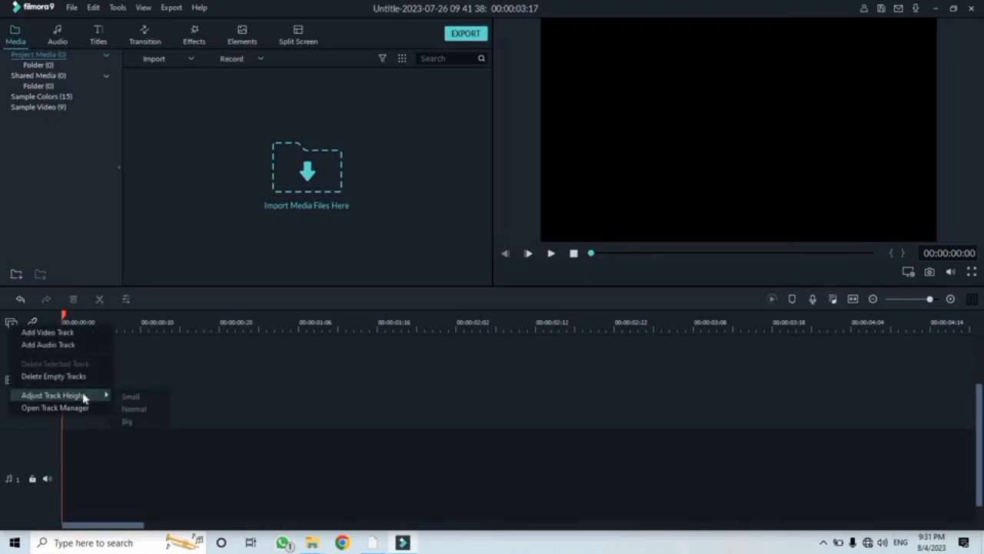
left_click(130, 409)
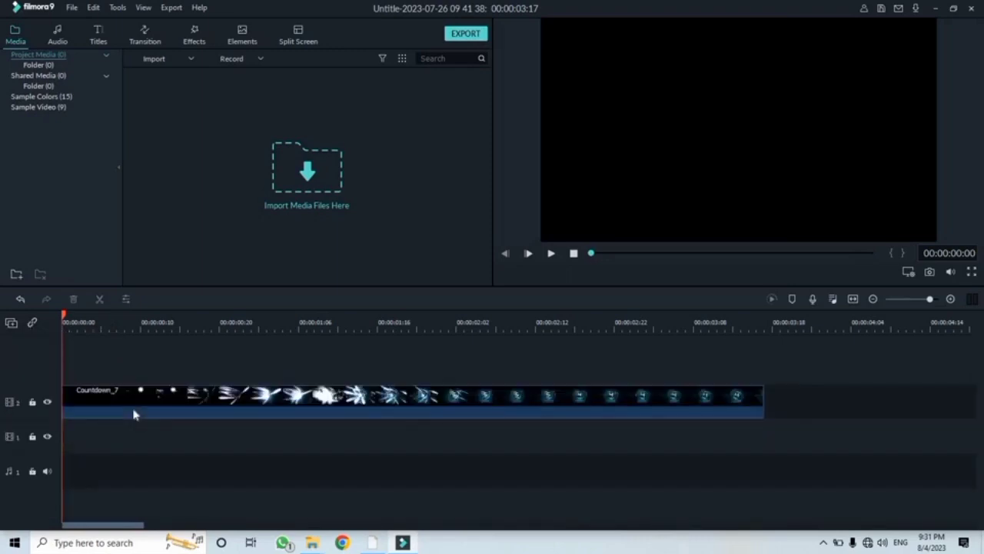
- Delete the Countdown_7 clip from the second video track and add a second audio track to the timeline
left_click(220, 395)
key("Delete")
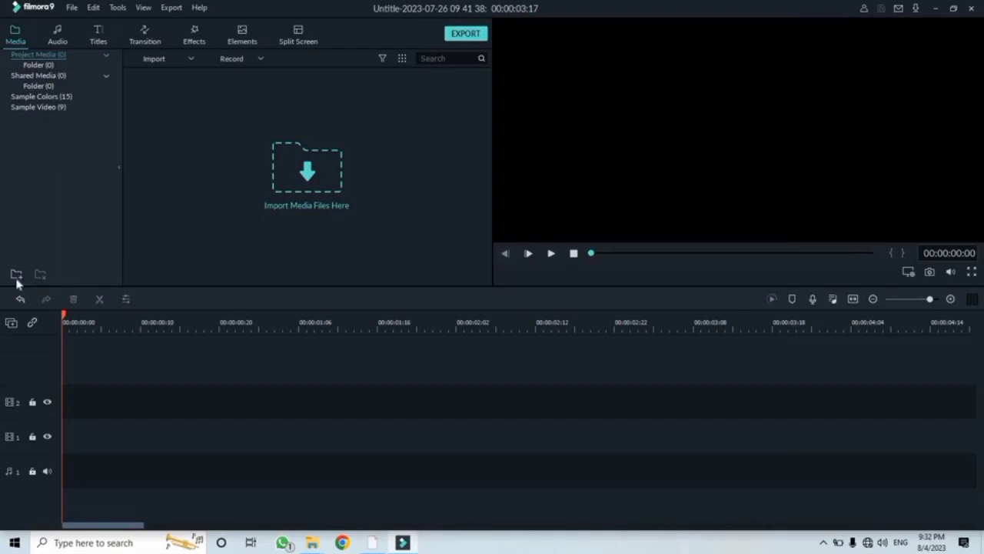
left_click(12, 323)
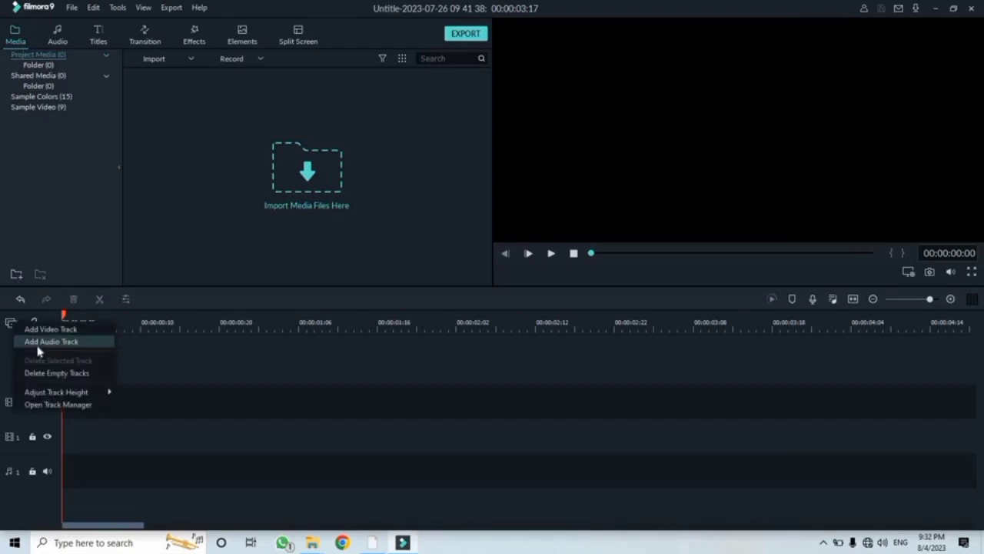
left_click(39, 345)
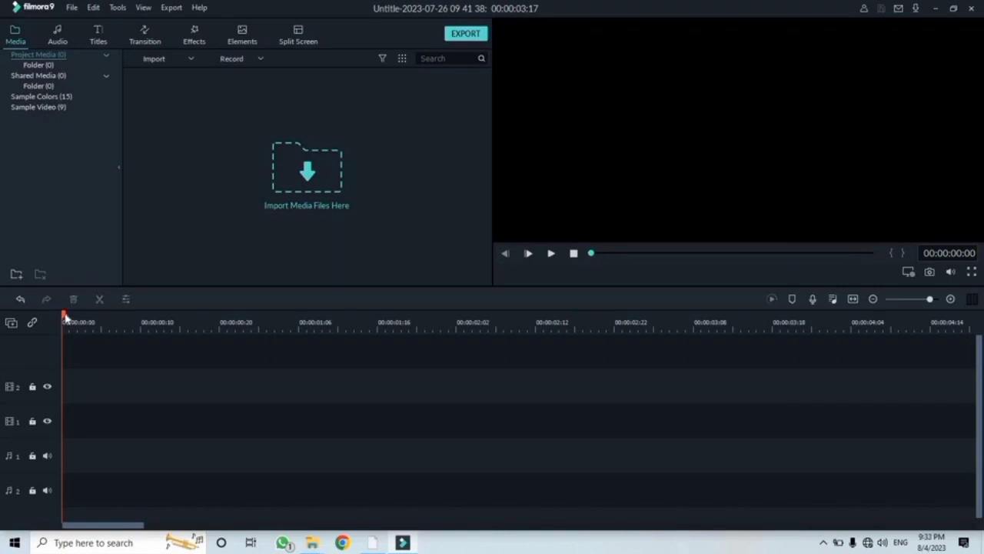
- Move the playhead along the empty timeline to about 00:00:01:11
left_click_drag(69, 322, 224, 334)
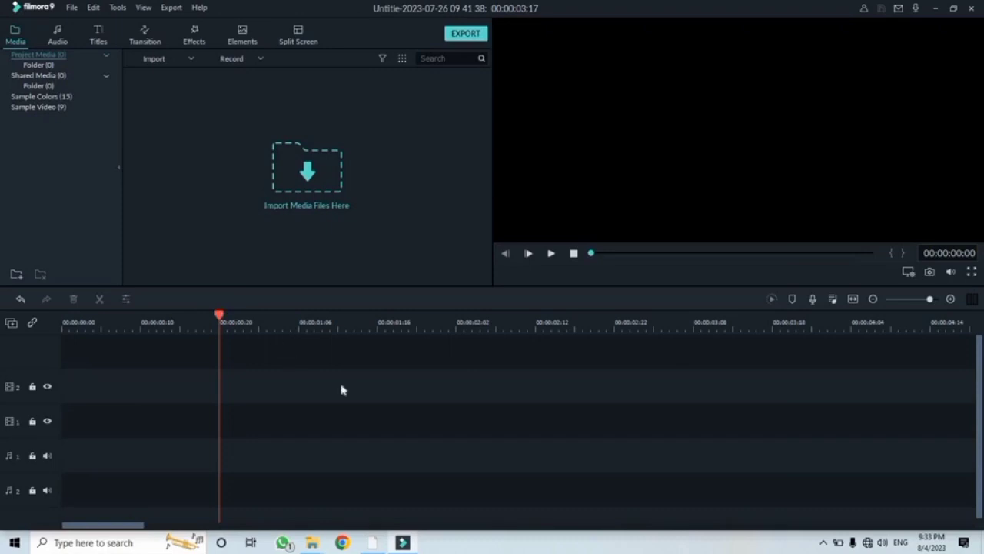
left_click_drag(221, 320, 338, 321)
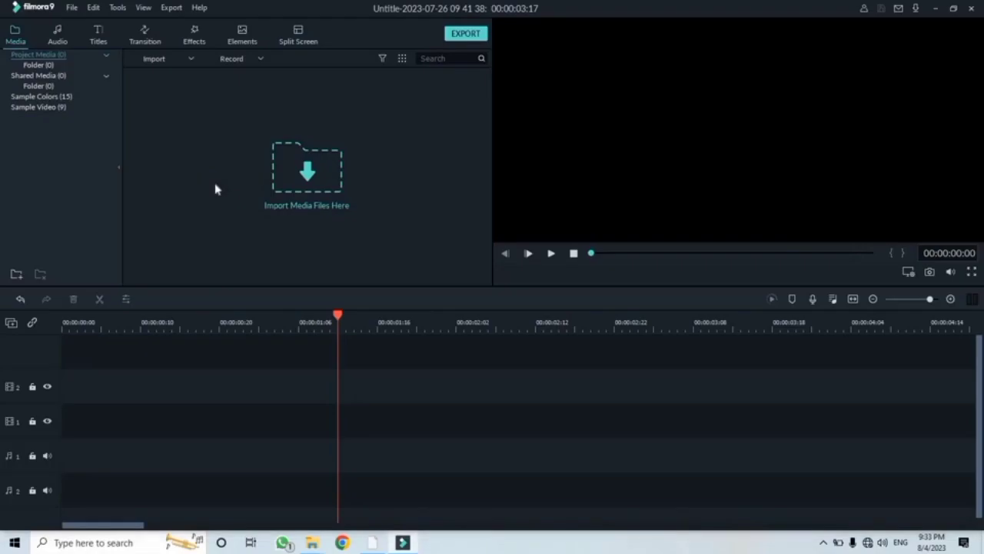
- Import the WhatsApp video dated 2023-07-31 from the Videos folder and place it at the start of video track 1
double_click(215, 185)
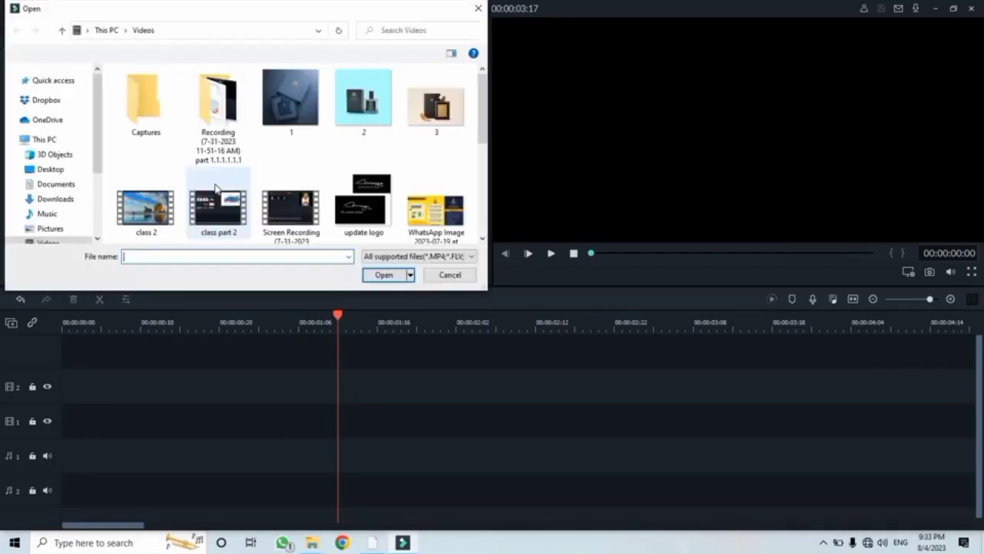
left_click_drag(94, 146, 100, 173)
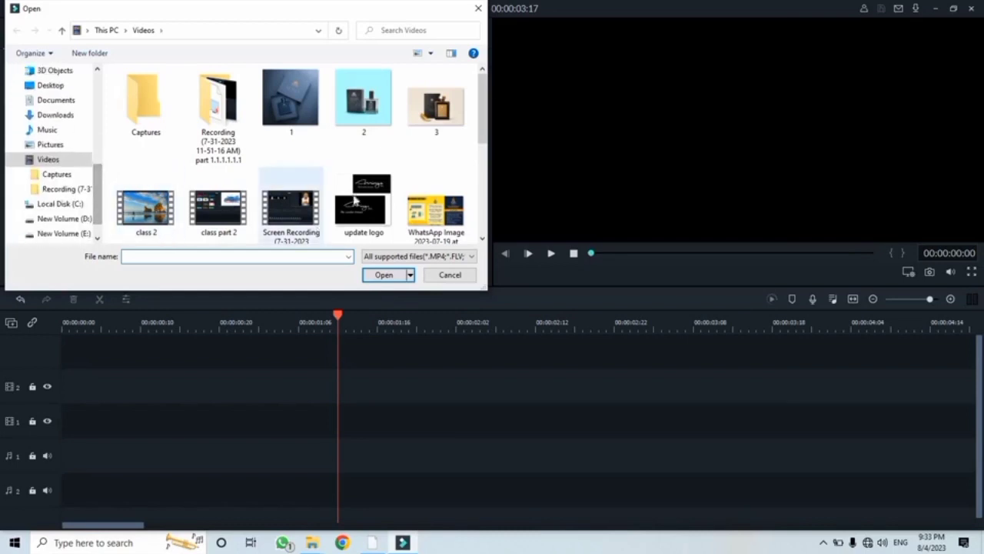
left_click(477, 178)
scroll(468, 203, "up", 1)
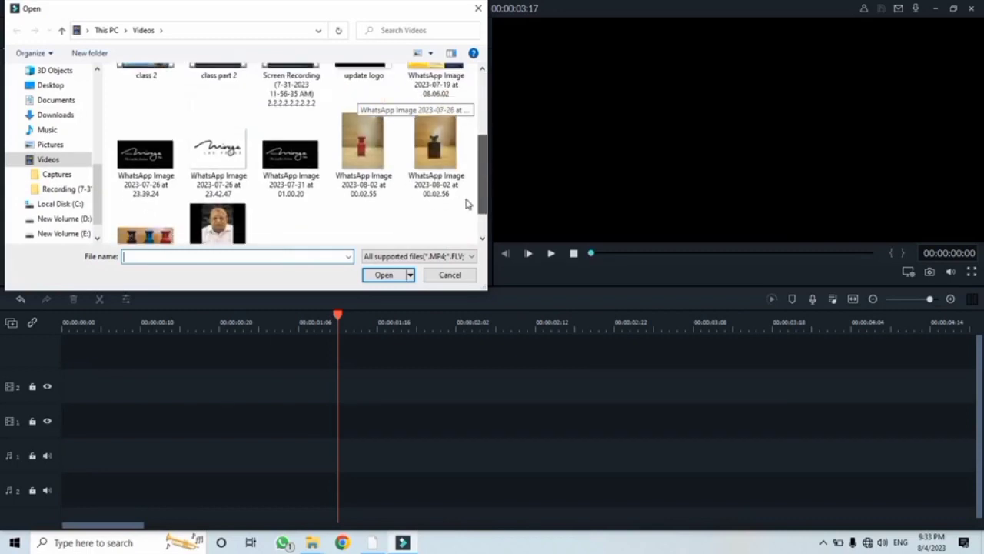
scroll(468, 202, "down", 1)
double_click(240, 192)
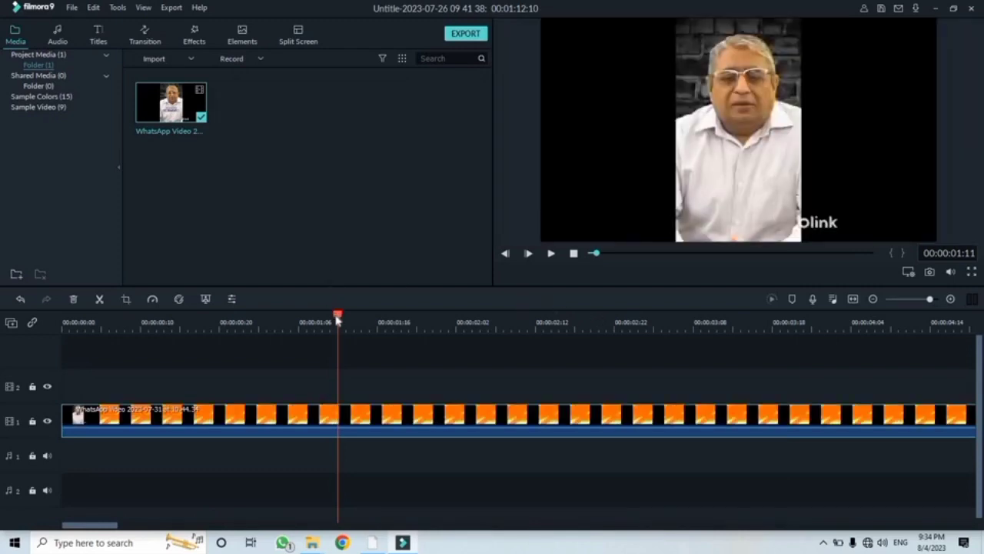
- Return the playhead to the timeline start and shift the WhatsApp video on track 1 to begin about 16 frames in
left_click_drag(337, 319, 44, 292)
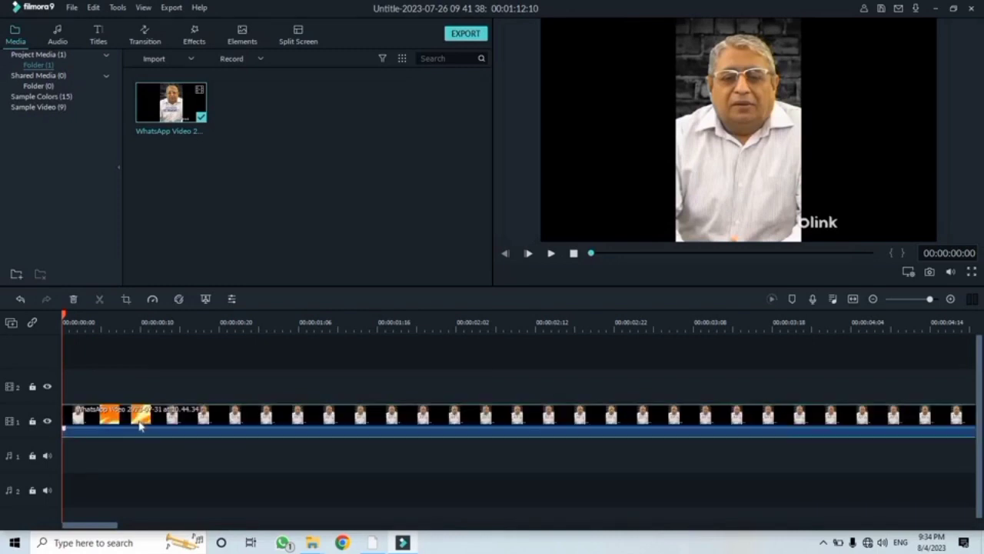
left_click_drag(139, 428, 268, 420)
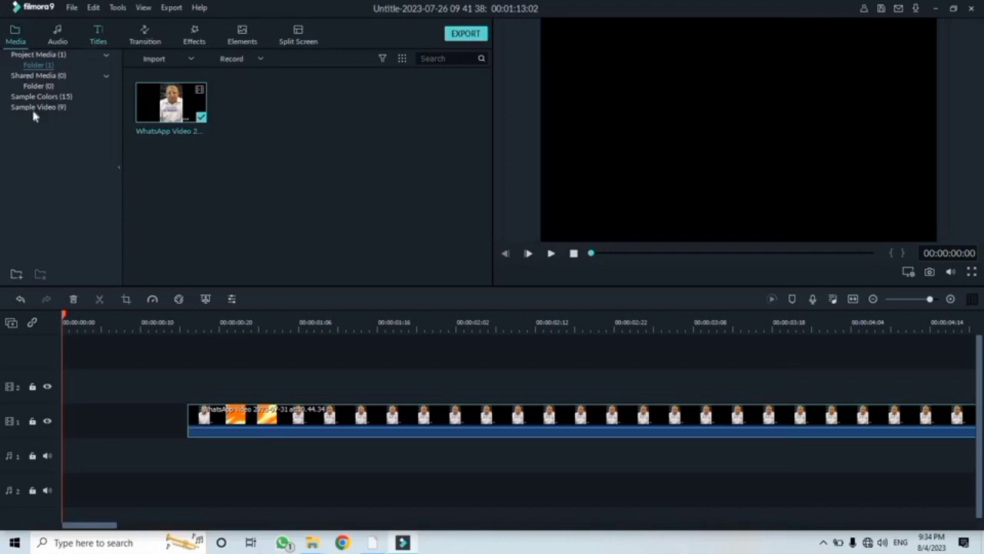
- Look through the title categories, including End Credits, Subtitles, Lower 3rds, Titles, Openers and Custom
left_click(97, 43)
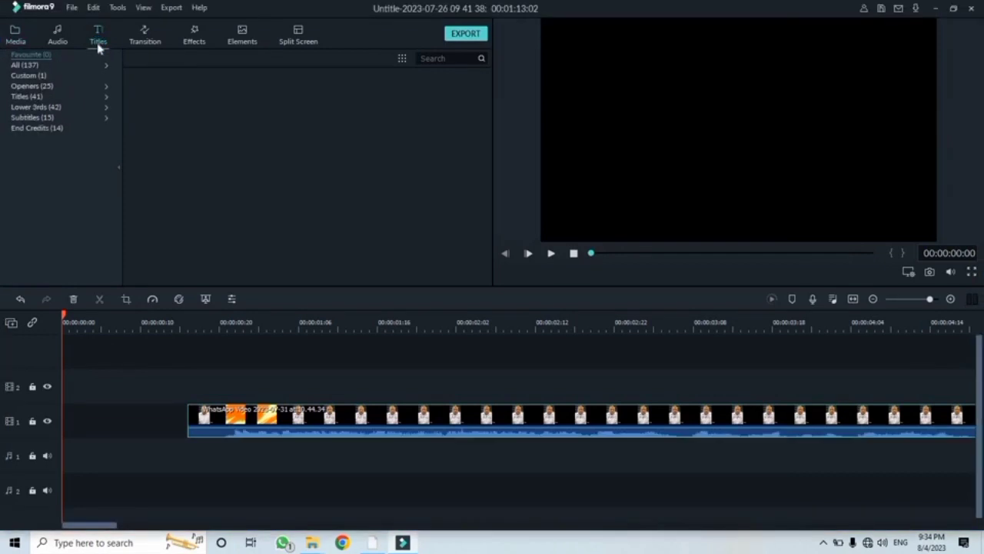
left_click(38, 128)
left_click(46, 118)
left_click(43, 107)
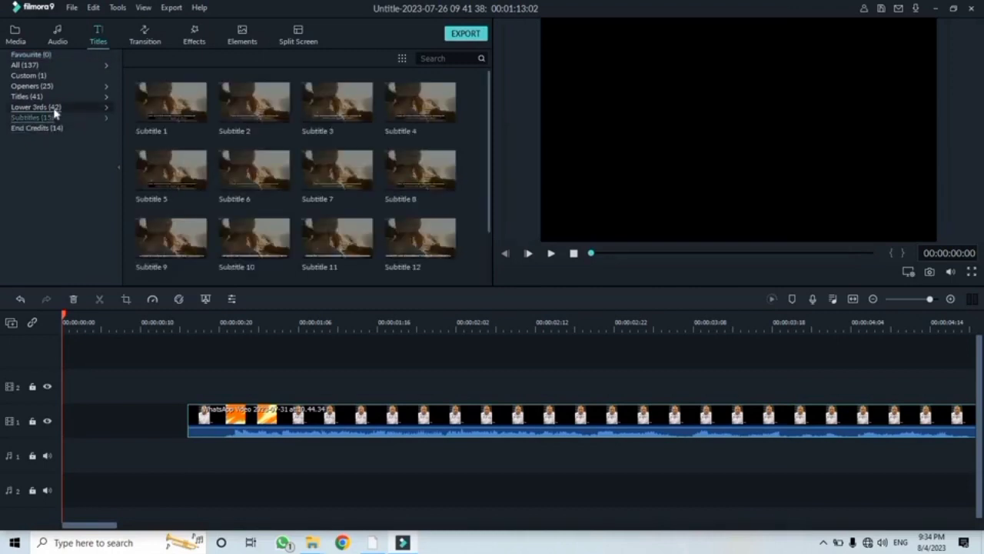
left_click(45, 98)
left_click(29, 76)
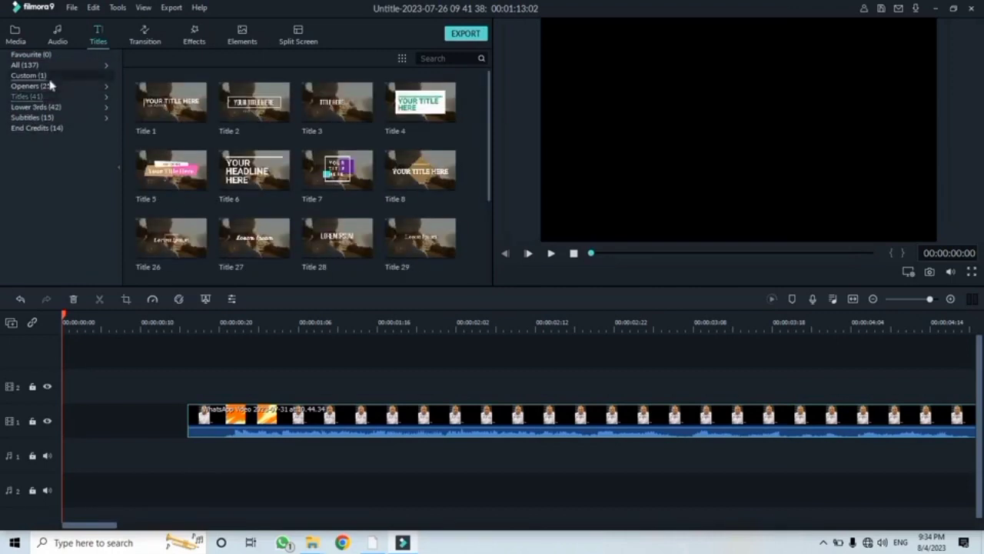
left_click(50, 87)
left_click(50, 65)
left_click(44, 56)
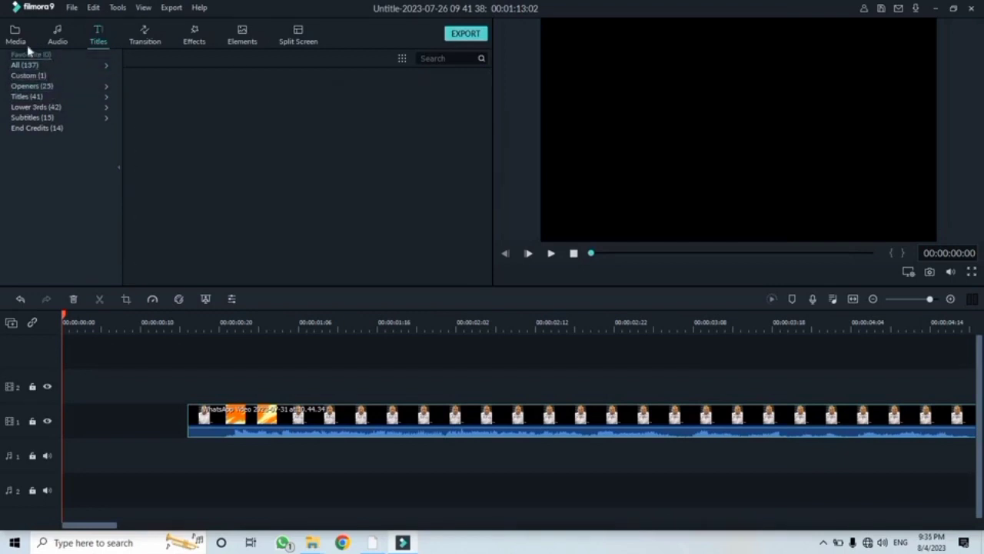
- Add the Countdown 1 sample video to video track 2 near the start of the timeline
left_click(14, 35)
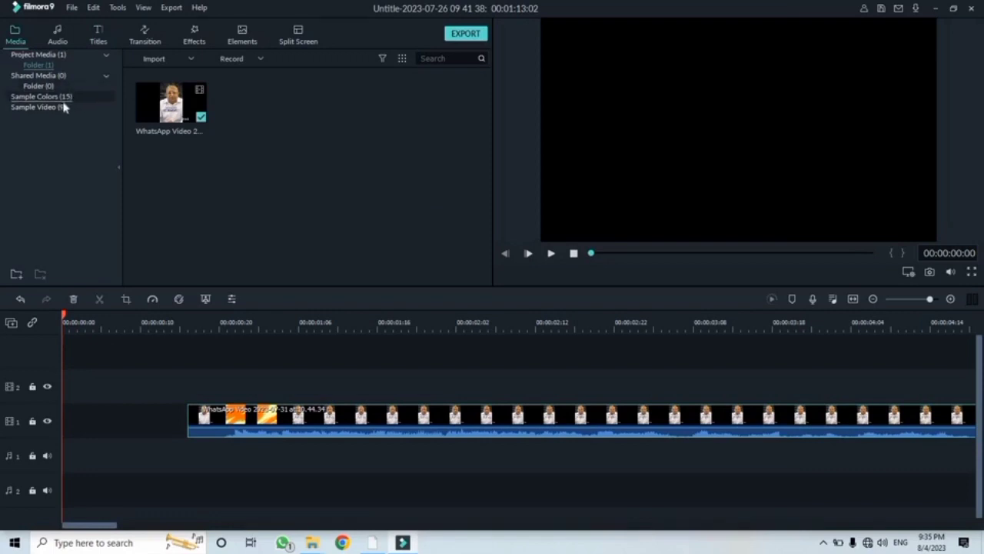
left_click(63, 108)
left_click(146, 112)
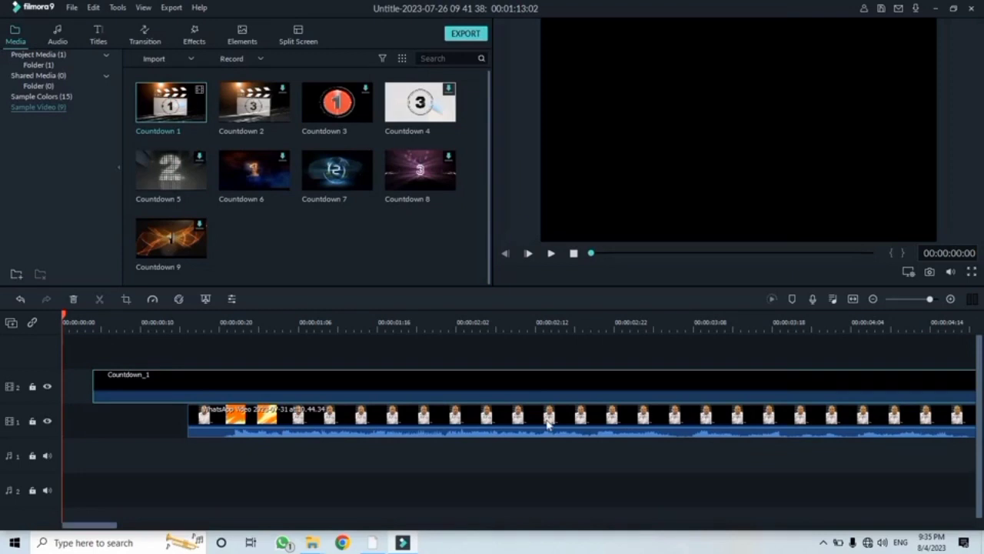
- Place the Countdown_1 clip at the start of video track 1 with the WhatsApp video directly behind it
left_click(852, 299)
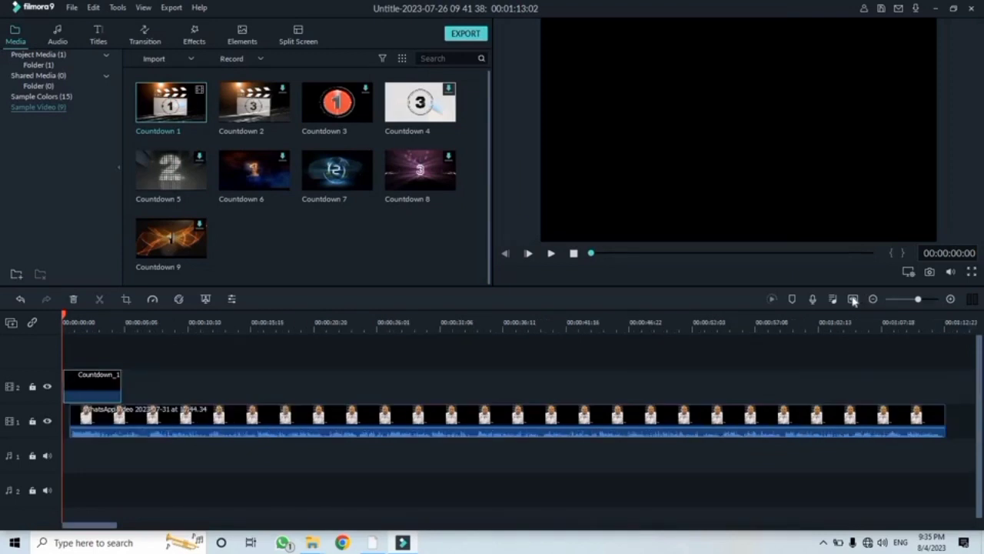
left_click(333, 420)
mouse_move(334, 420)
left_mouse_down()
mouse_move(345, 419)
mouse_move(71, 379)
mouse_move(96, 392)
mouse_move(90, 435)
mouse_move(158, 428)
mouse_move(133, 424)
mouse_move(93, 330)
mouse_move(68, 326)
left_mouse_up()
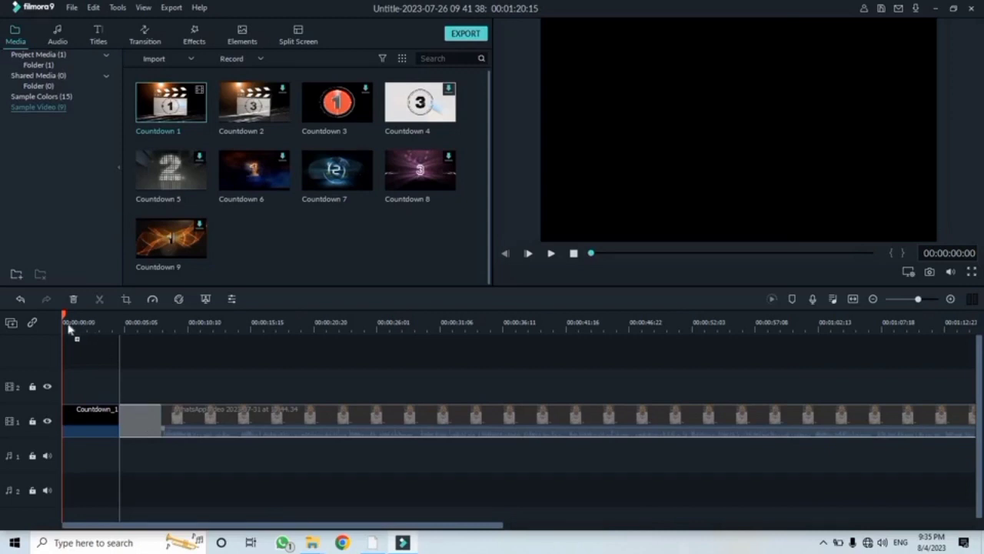
left_click_drag(68, 326, 68, 324)
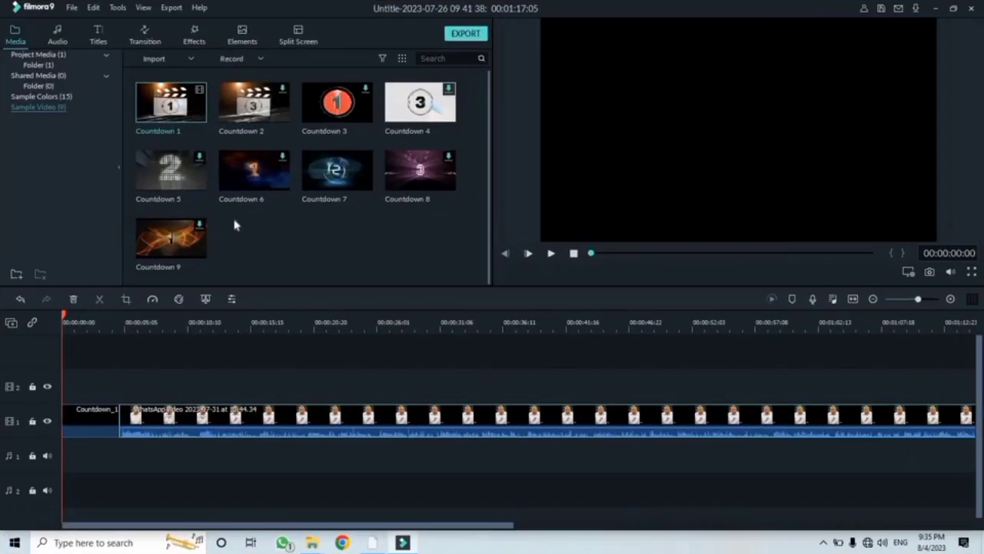
- Apply the Morph transition from the Warp category at the cut between Countdown_1 and the WhatsApp video
left_click(143, 48)
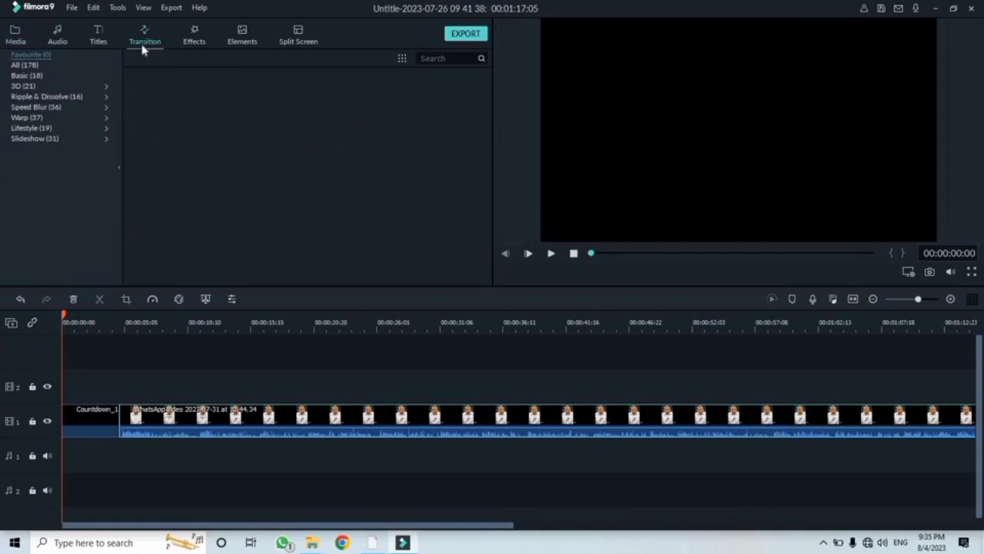
left_click(71, 77)
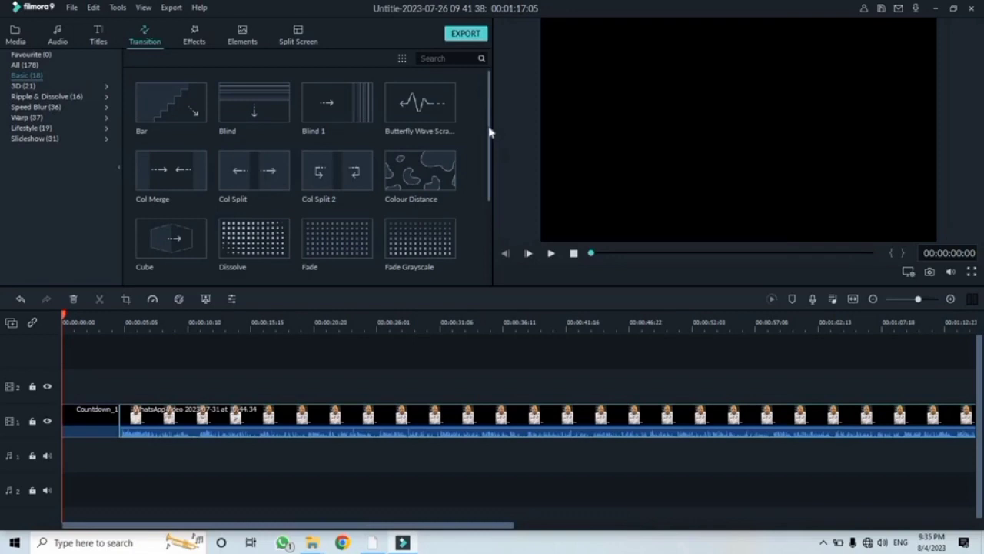
scroll(488, 132, "down", 4)
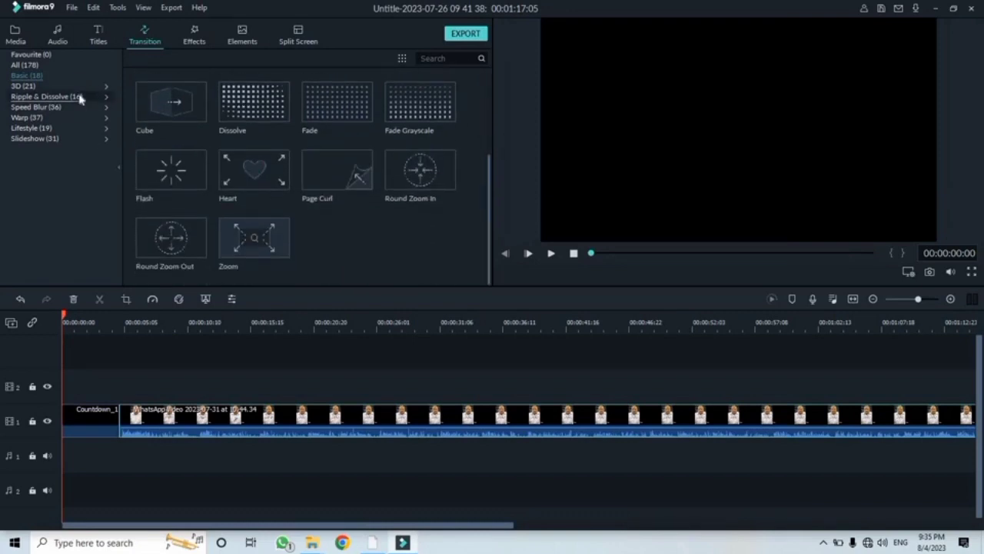
left_click(80, 98)
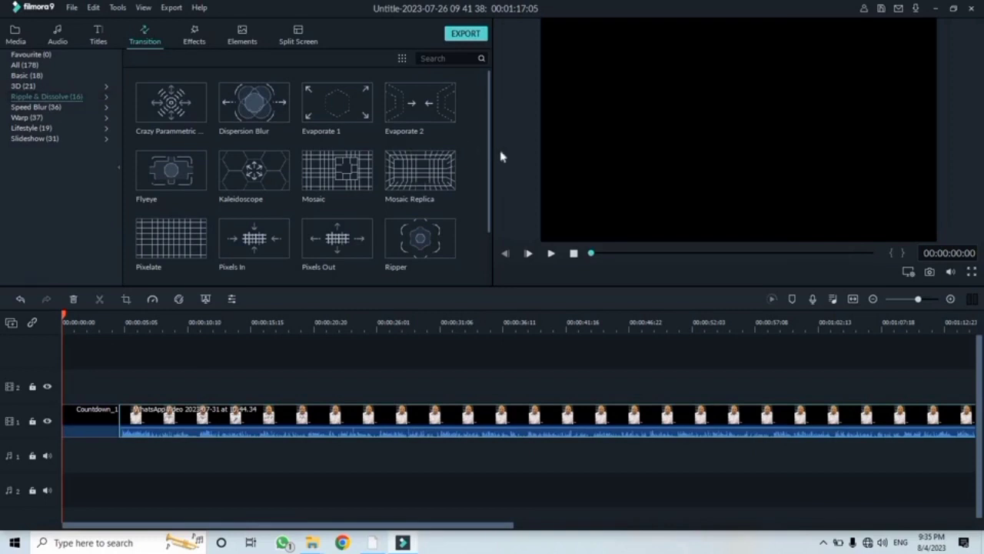
left_click_drag(491, 152, 485, 235)
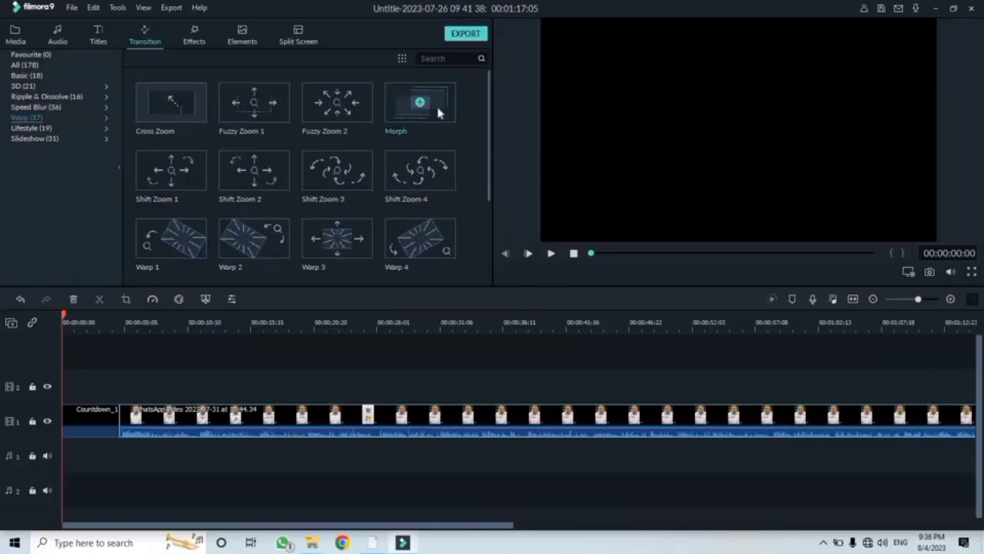
left_click_drag(185, 355, 116, 402)
left_click(119, 419)
left_click_drag(125, 419, 124, 419)
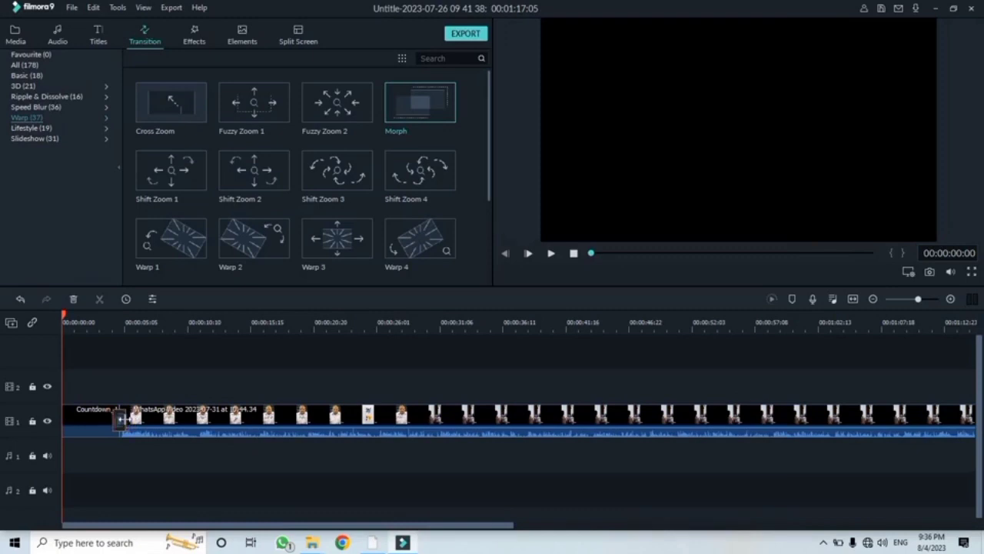
- Try the Prefix and Postfix modes on the Morph transition and set its mode back to Overlap
double_click(121, 420)
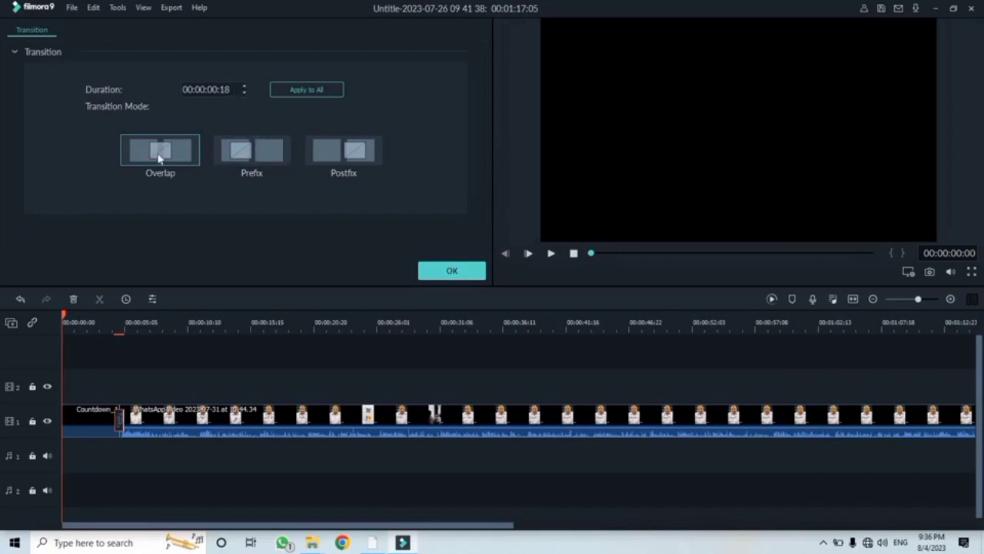
left_click(264, 152)
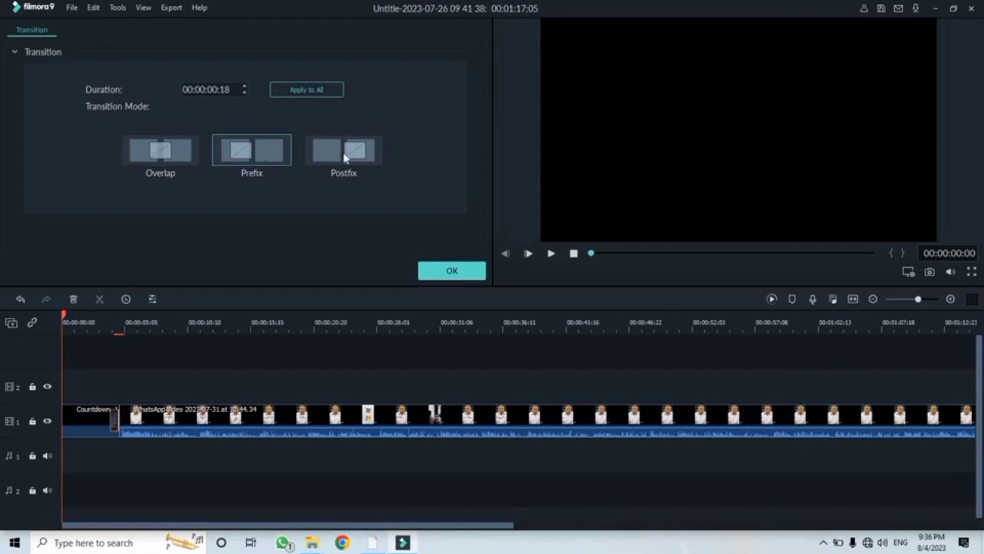
left_click(345, 153)
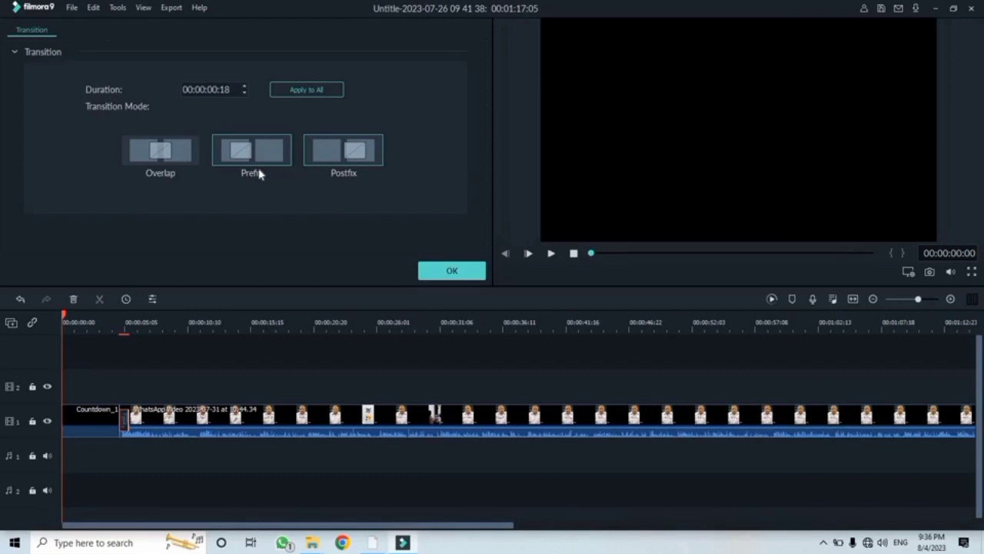
left_click(286, 159)
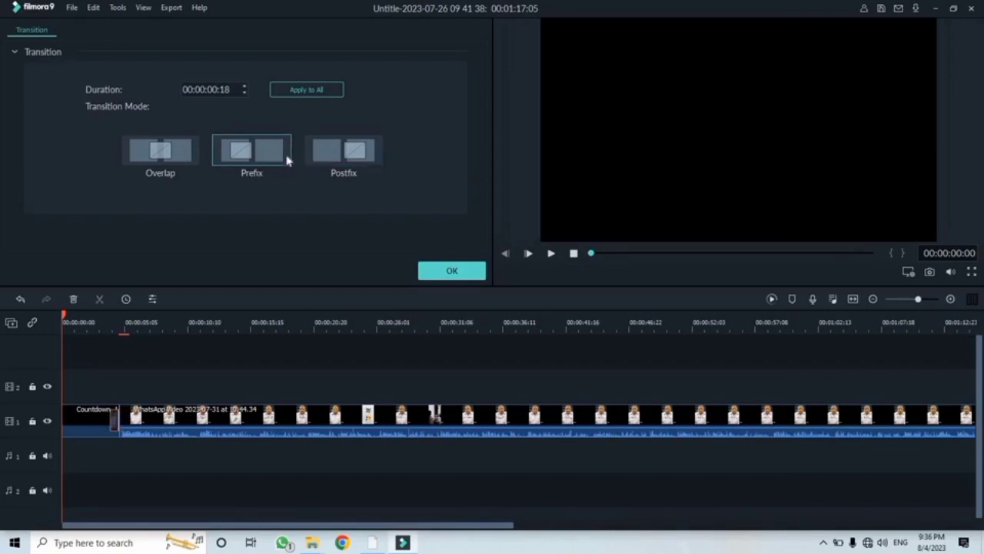
left_click(346, 160)
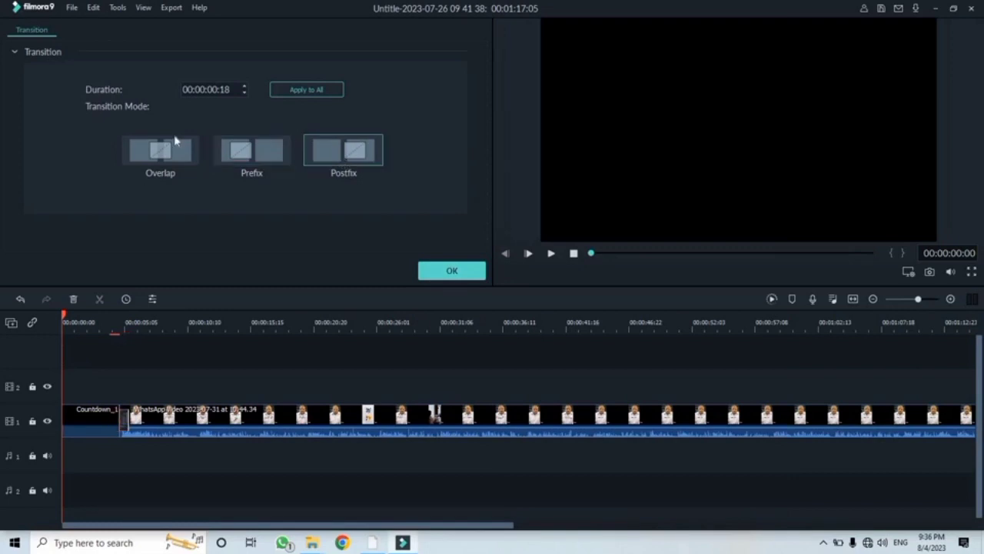
left_click(179, 162)
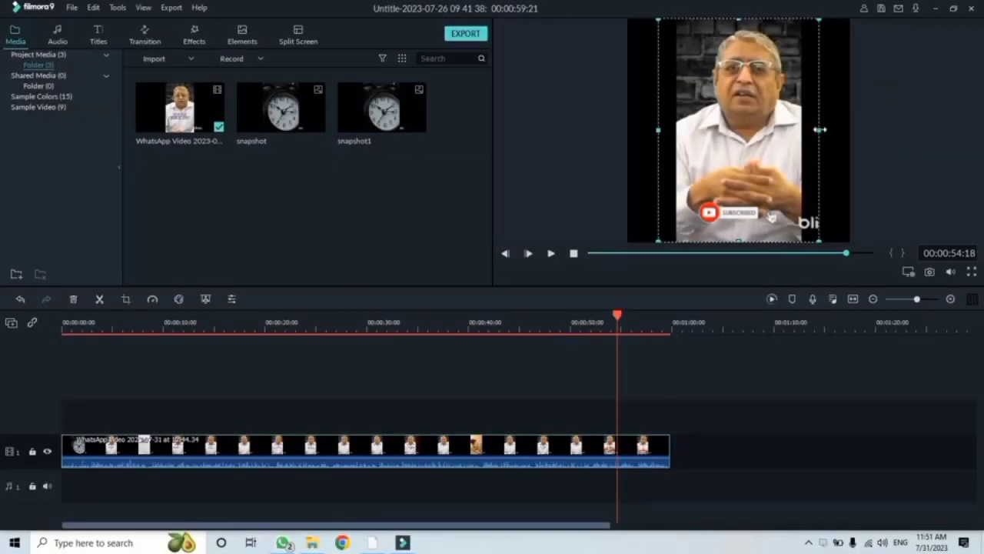
- Narrow the WhatsApp video slightly in the preview by moving its right edge inward
left_click_drag(817, 132, 806, 130)
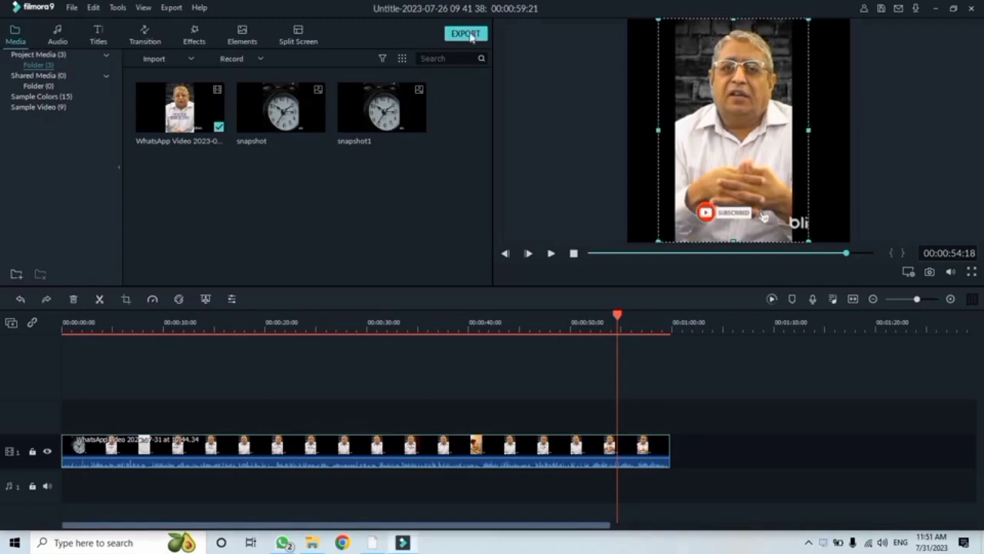
- Open the export options and examine the output settings for Device, YouTube, Vimeo and DVD
left_click(471, 35)
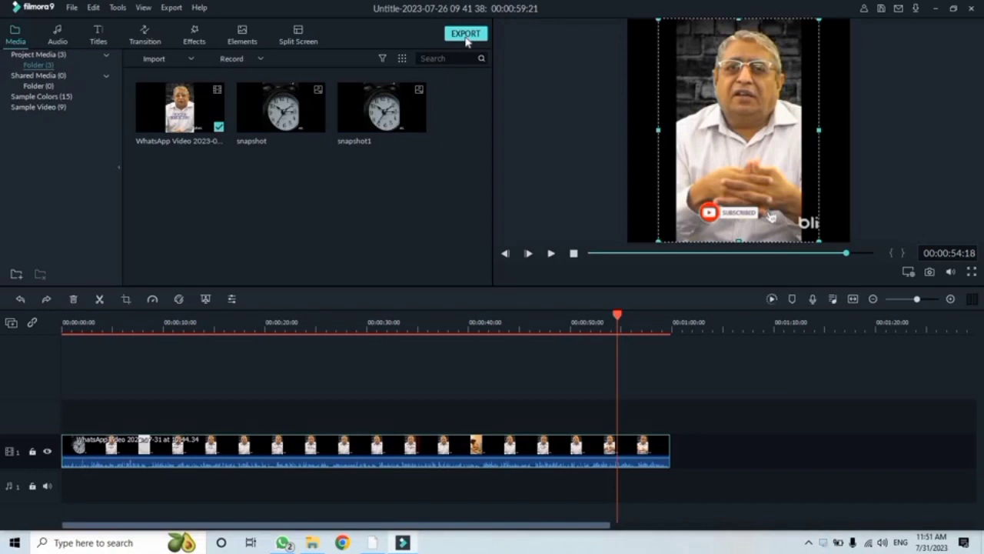
left_click(466, 37)
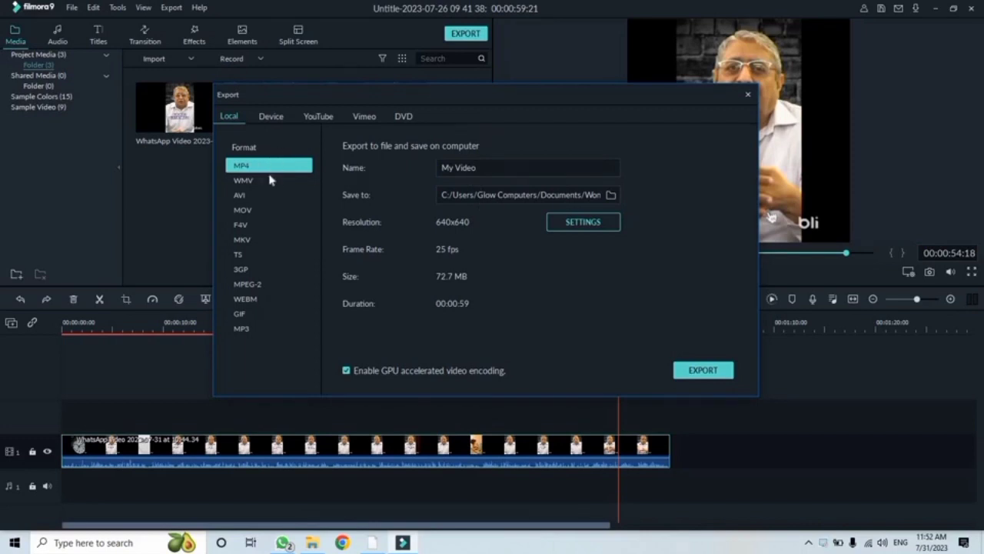
left_click(748, 97)
left_click(269, 116)
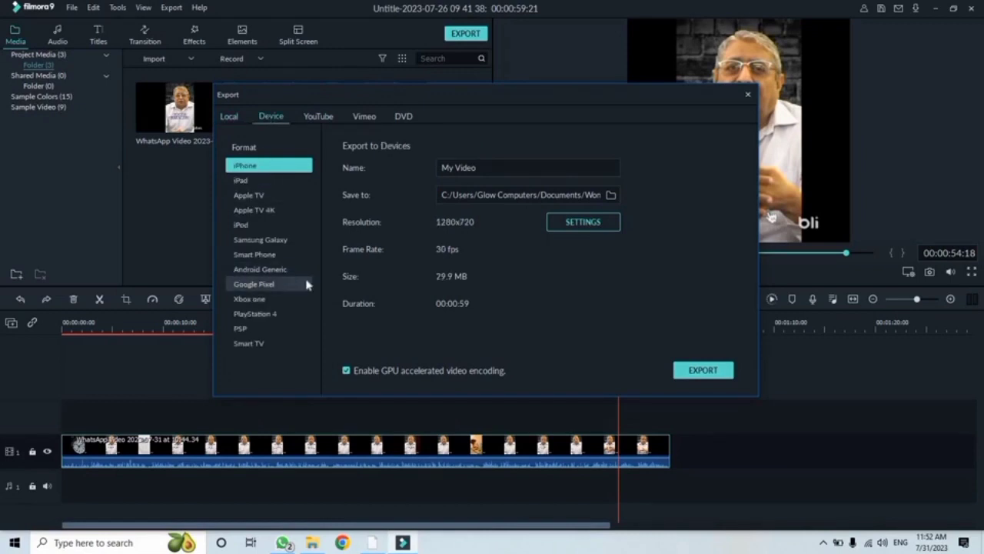
left_click(284, 314)
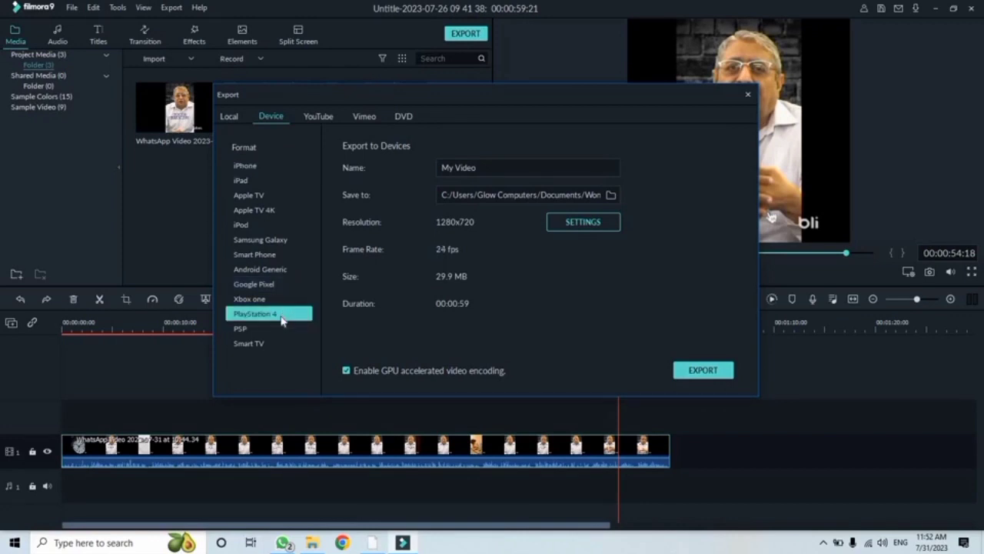
left_click(281, 284)
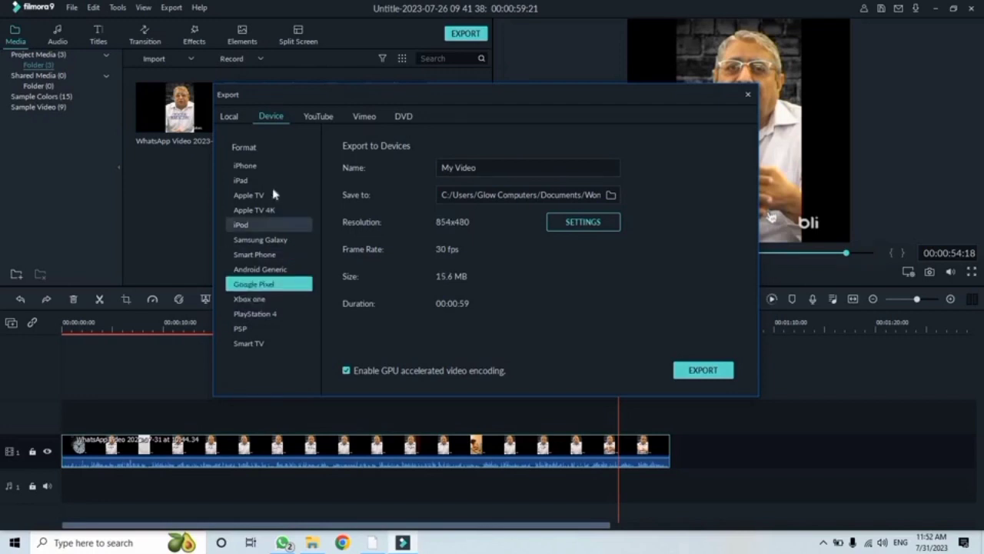
left_click(318, 116)
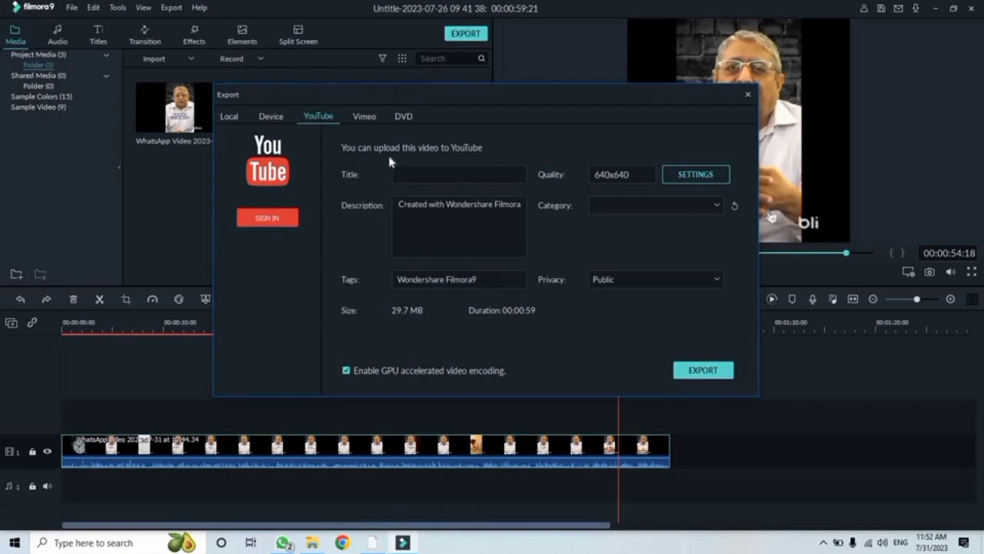
left_click(367, 119)
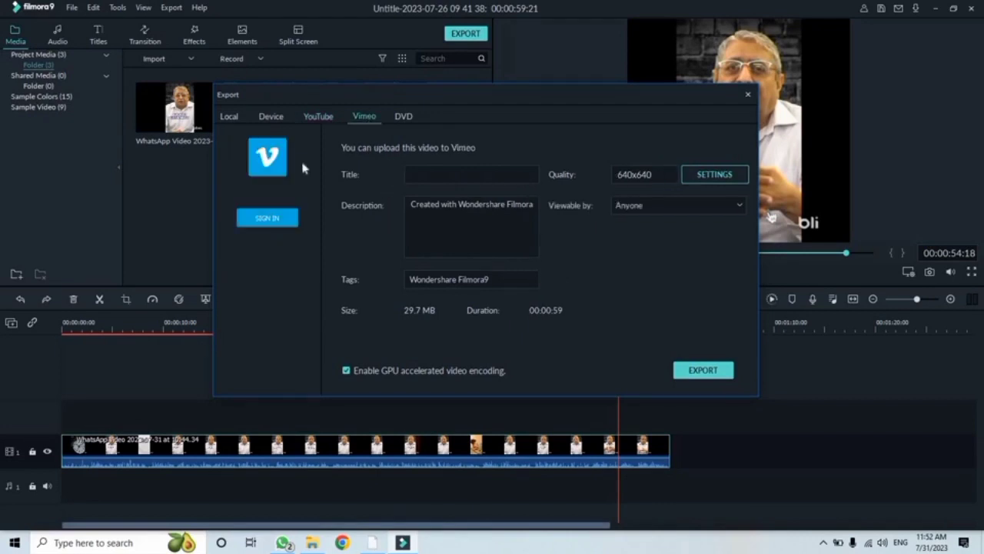
left_click(405, 116)
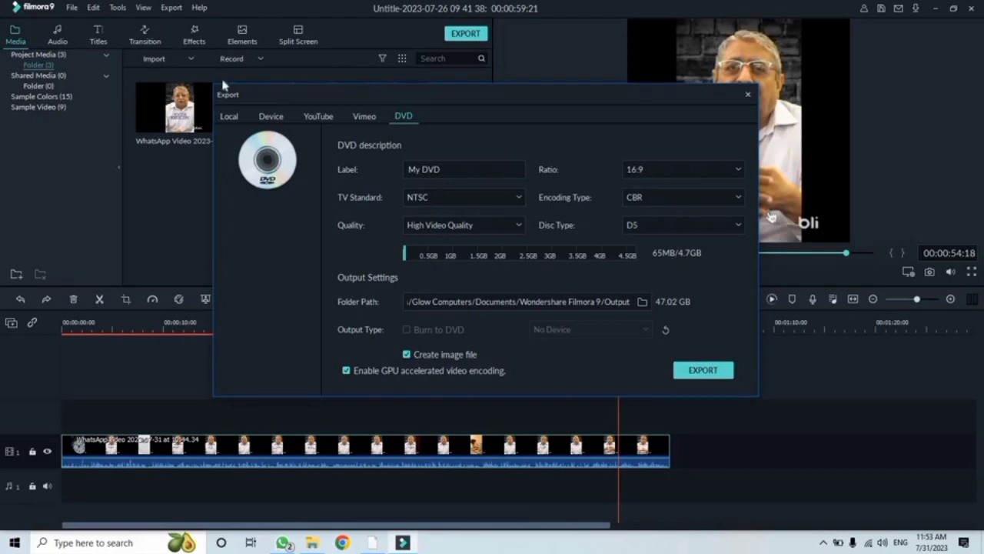
- Go through the local export formats from WMV to MP3 and choose MP4 as the output format
left_click(231, 116)
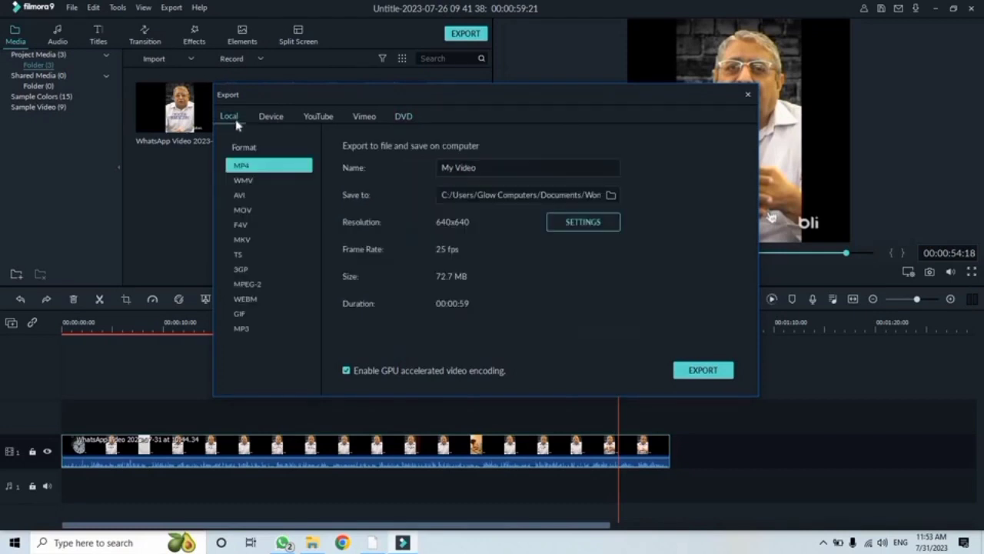
left_click(247, 182)
left_click(258, 199)
left_click(257, 209)
left_click(257, 224)
left_click(254, 239)
left_click(248, 267)
left_click(247, 260)
left_click(252, 297)
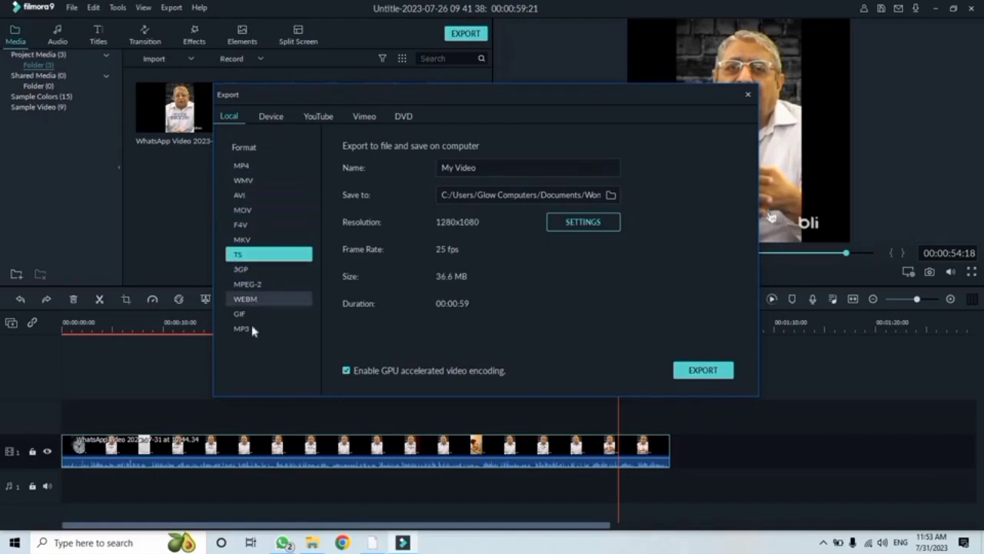
left_click(253, 312)
left_click(256, 326)
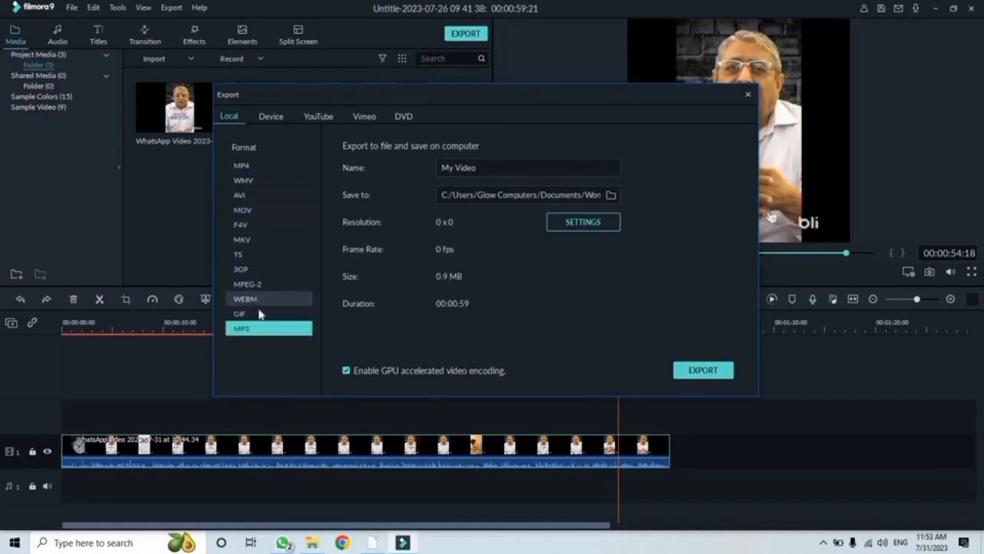
left_click(247, 167)
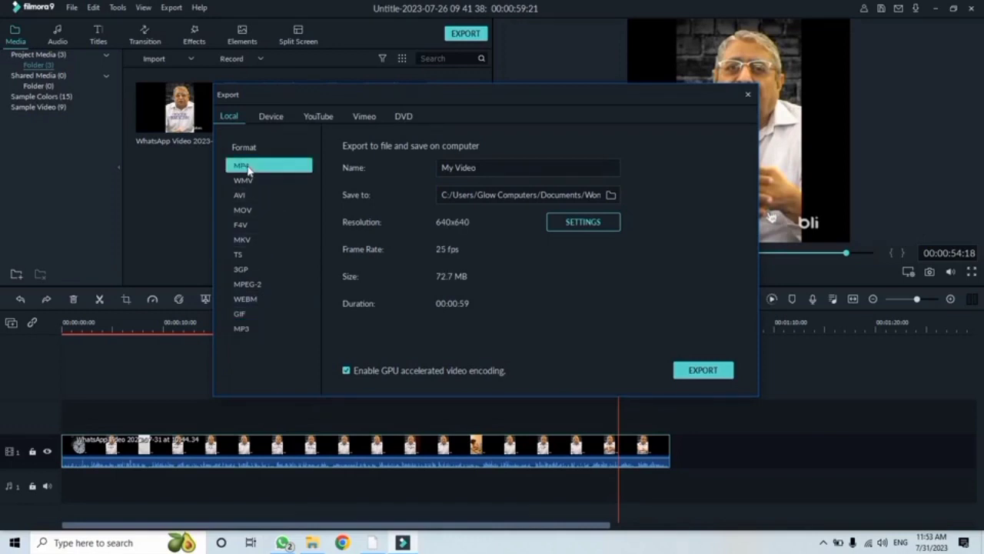
- Open the MP4 export settings, try the Good and Better presets, and set the quality to Best
left_click(604, 222)
left_click(545, 139)
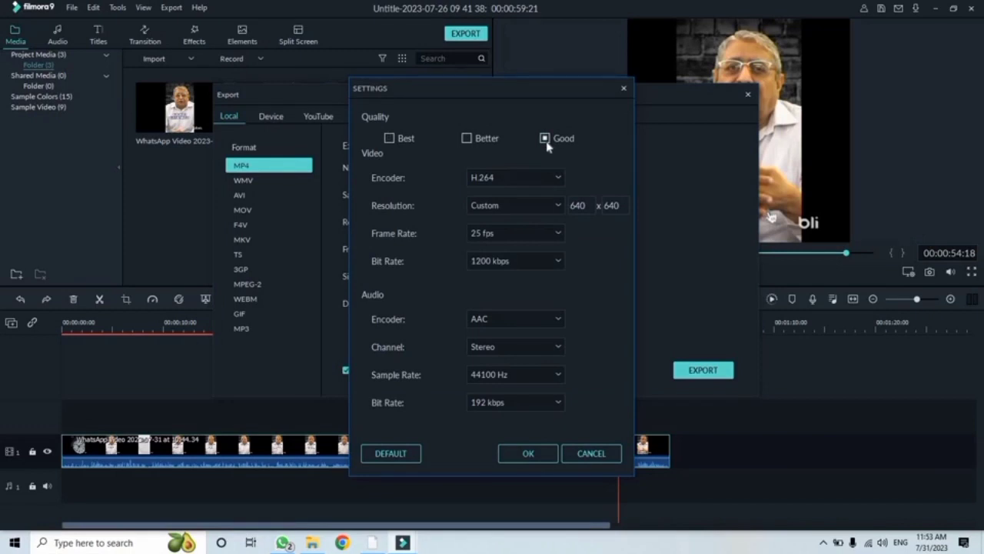
left_click(467, 139)
left_click(390, 139)
- Examine the available resolution, frame rate and bit rate choices for video and the channel, sample rate and bit rate options for audio
left_click(529, 185)
left_click(535, 184)
left_click(543, 206)
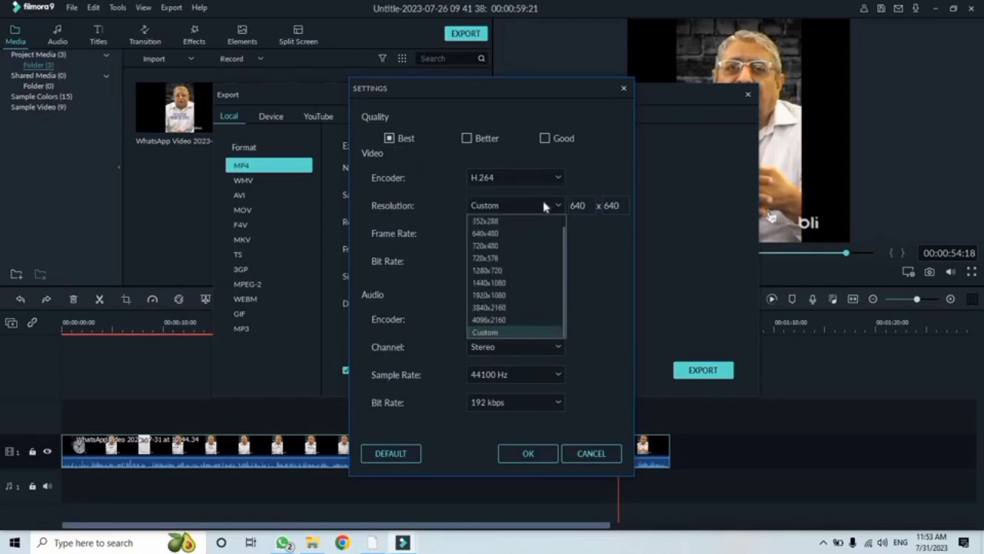
left_click(543, 205)
left_click(543, 233)
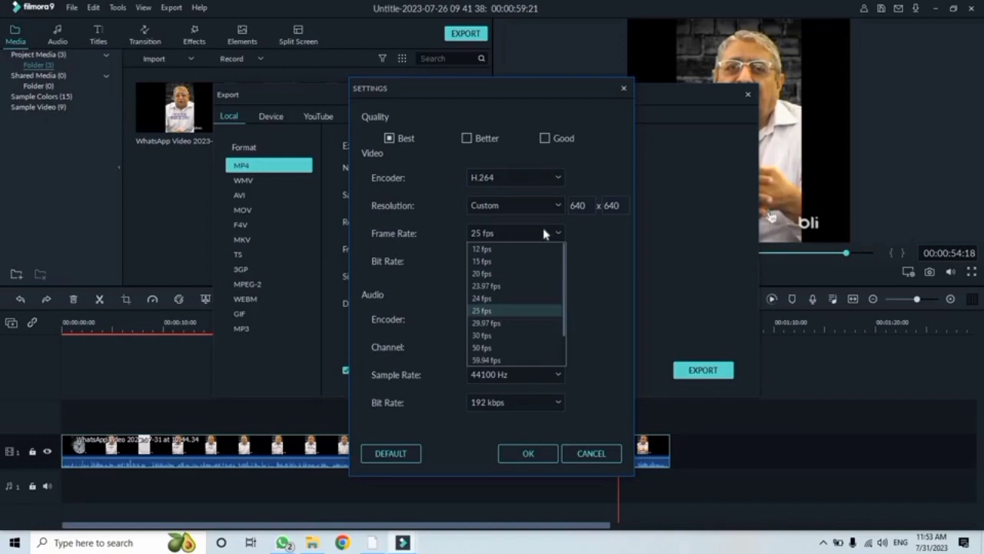
left_click(544, 233)
left_click(543, 233)
left_click(544, 233)
left_click(544, 213)
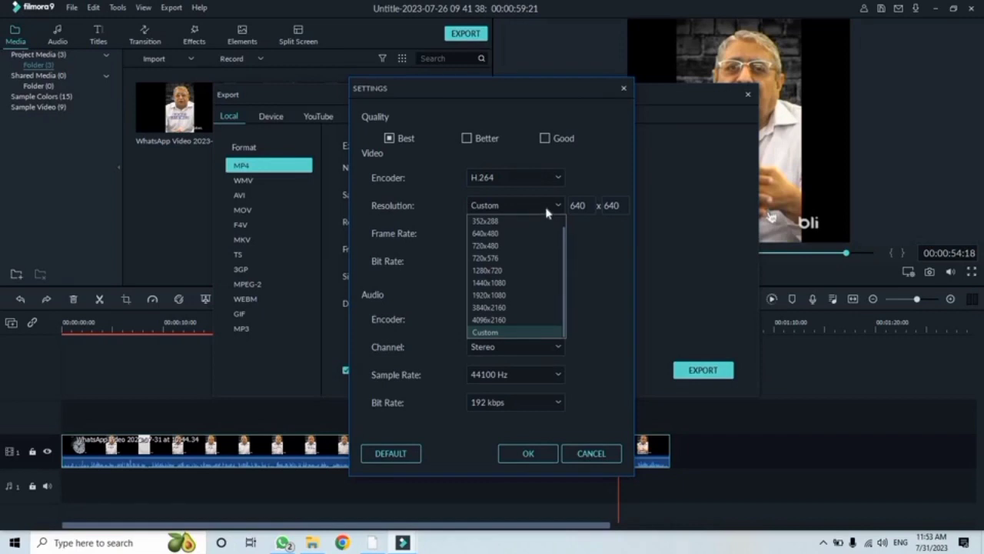
left_click(547, 213)
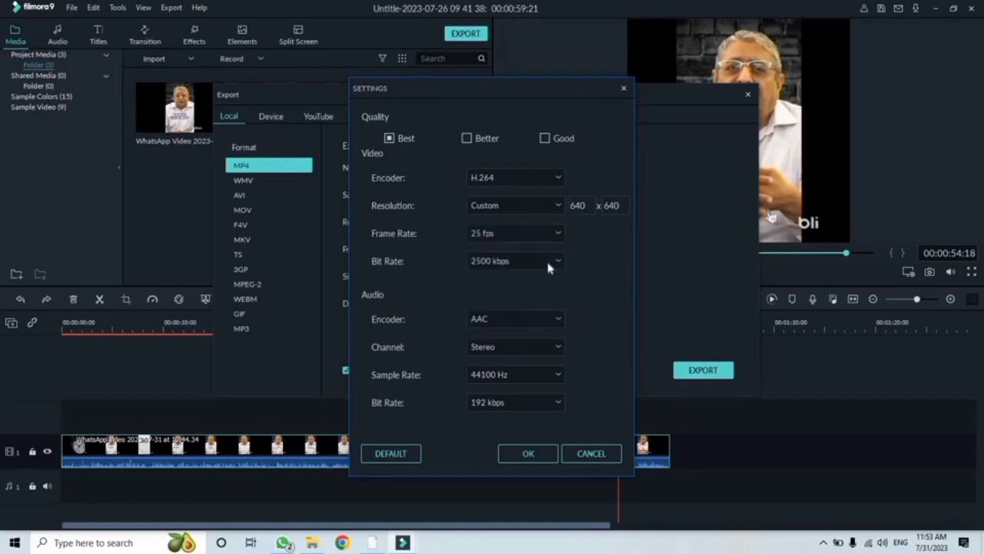
left_click(549, 262)
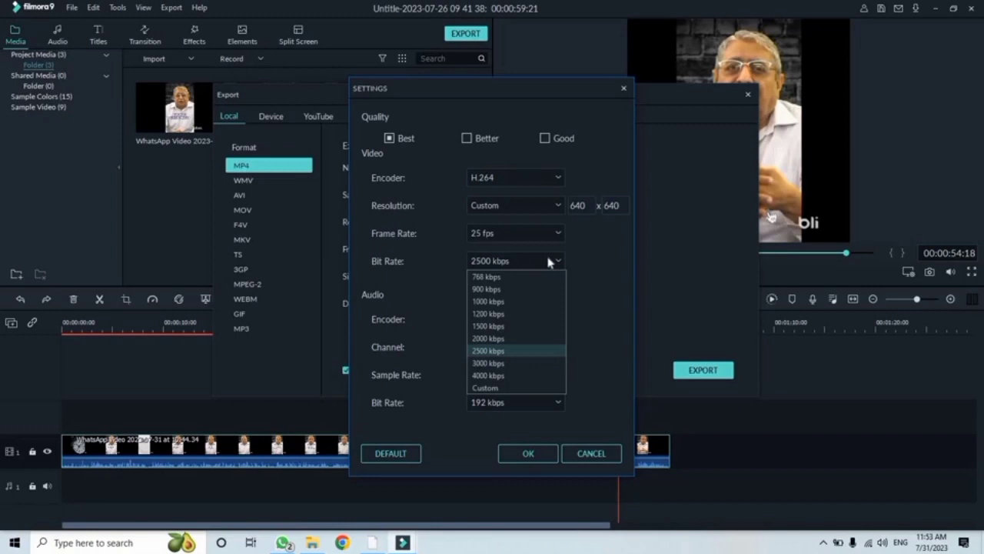
left_click(548, 262)
left_click(530, 351)
left_click(531, 351)
left_click(524, 377)
left_click(523, 377)
left_click(521, 406)
left_click(522, 406)
- Accept the export settings and export My Video to the computer as an MP4 file
left_click(549, 454)
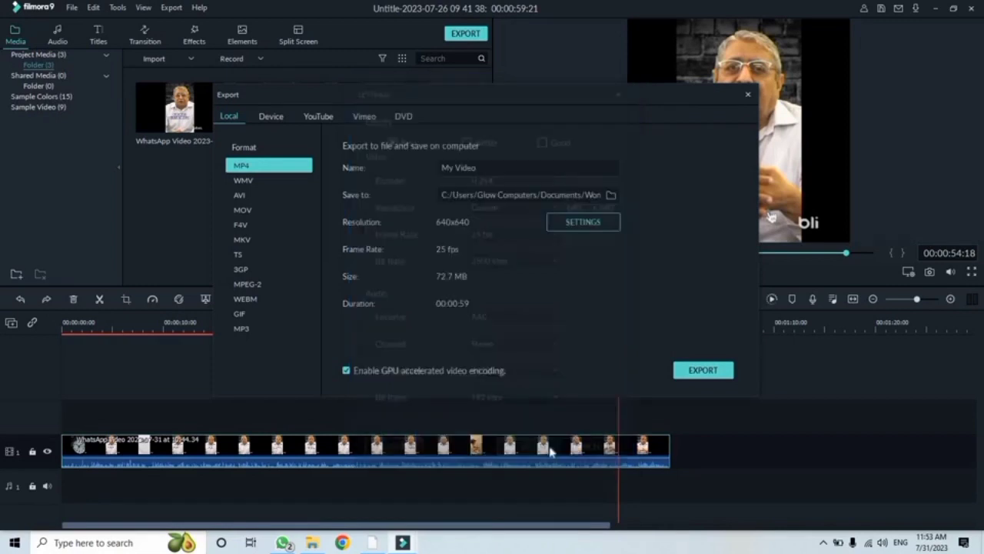
left_click(698, 372)
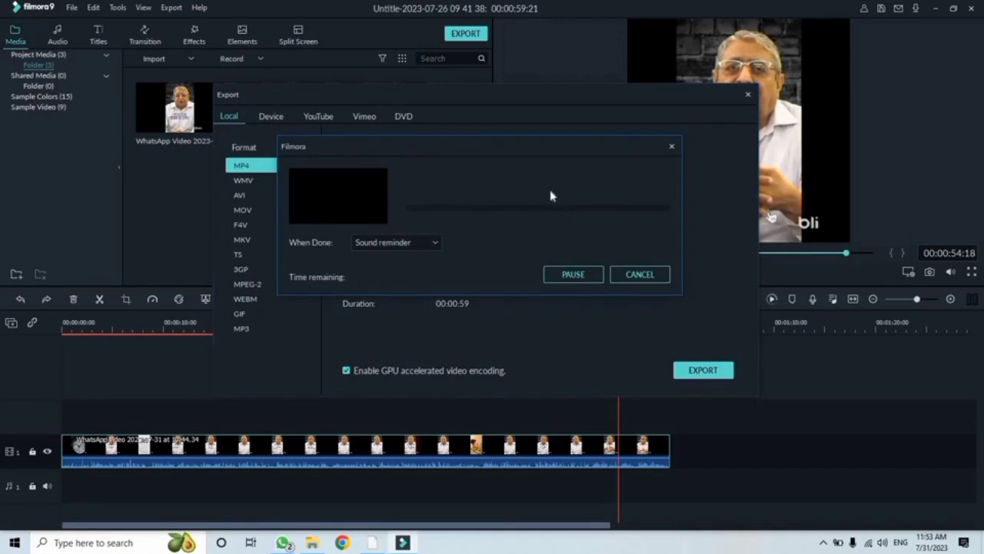
left_click_drag(515, 152, 505, 257)
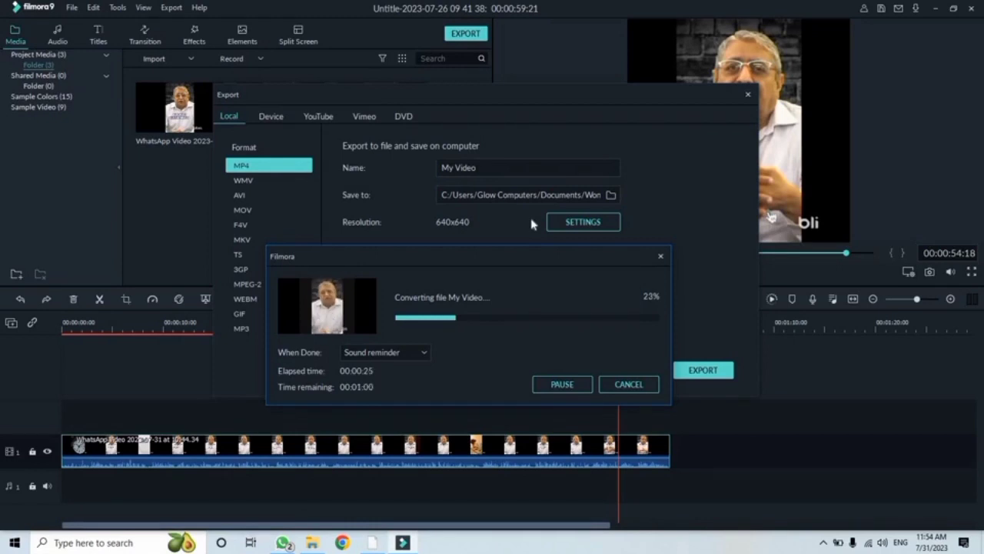
left_click_drag(530, 256, 792, 224)
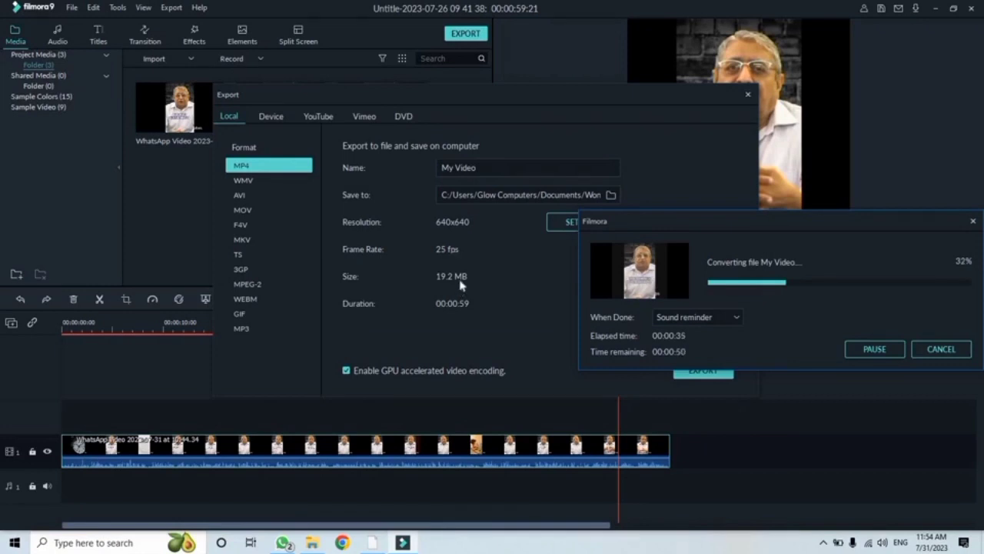
left_click_drag(678, 222, 408, 159)
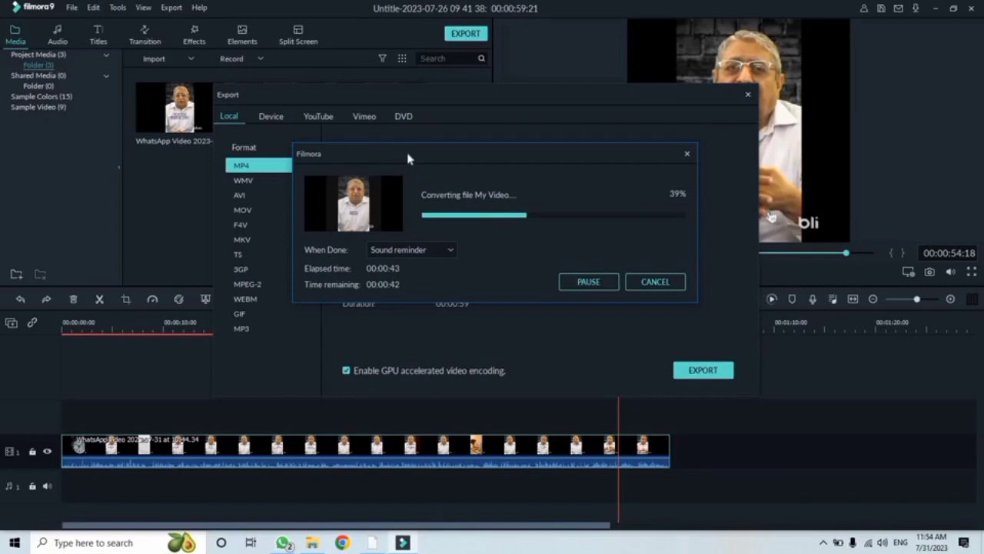